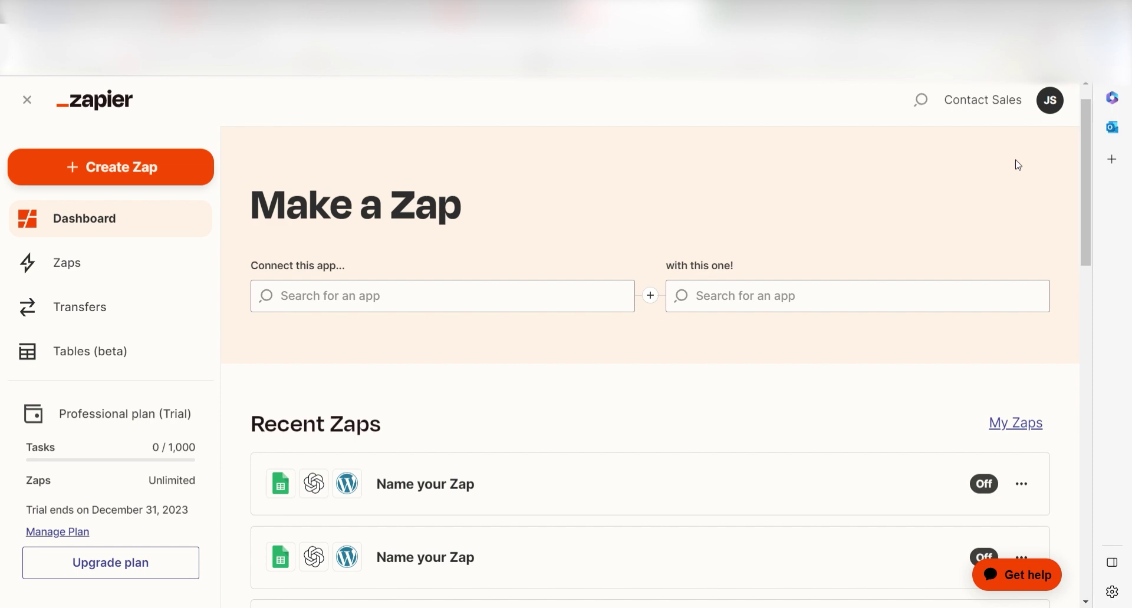
- Create a new Zap with Google Sheets 'New Spreadsheet Row' as the trigger event
click(178, 181)
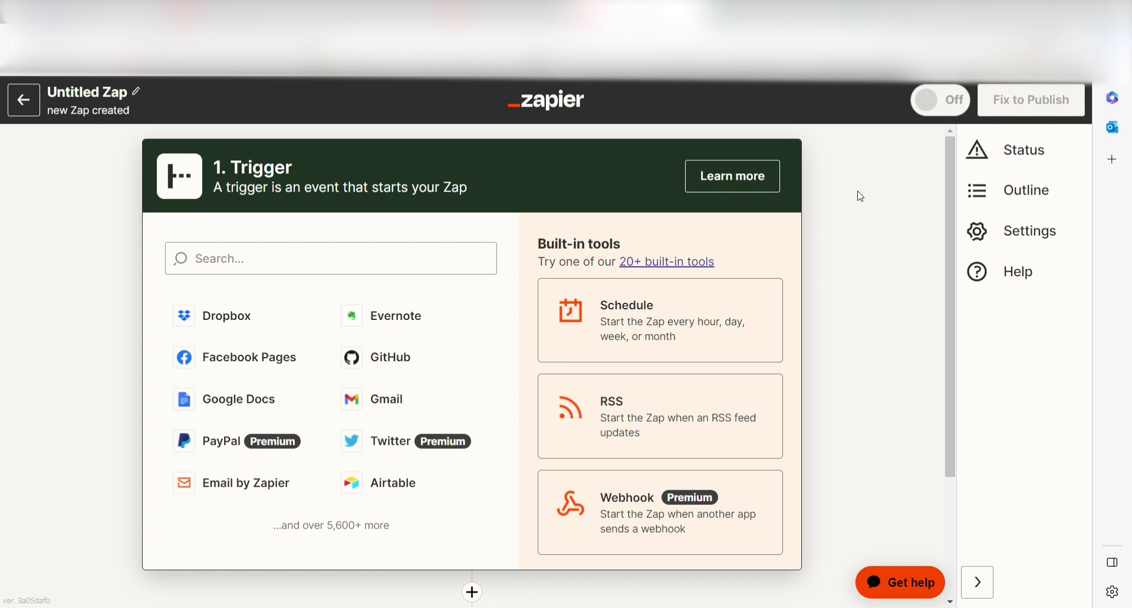
click(460, 252)
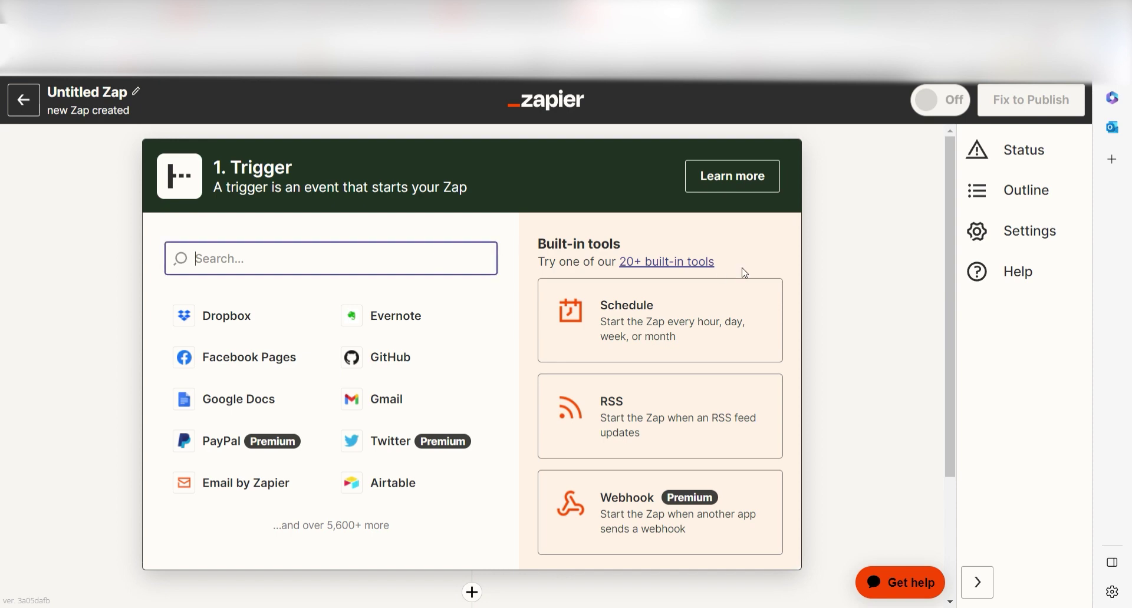
text(sheets)
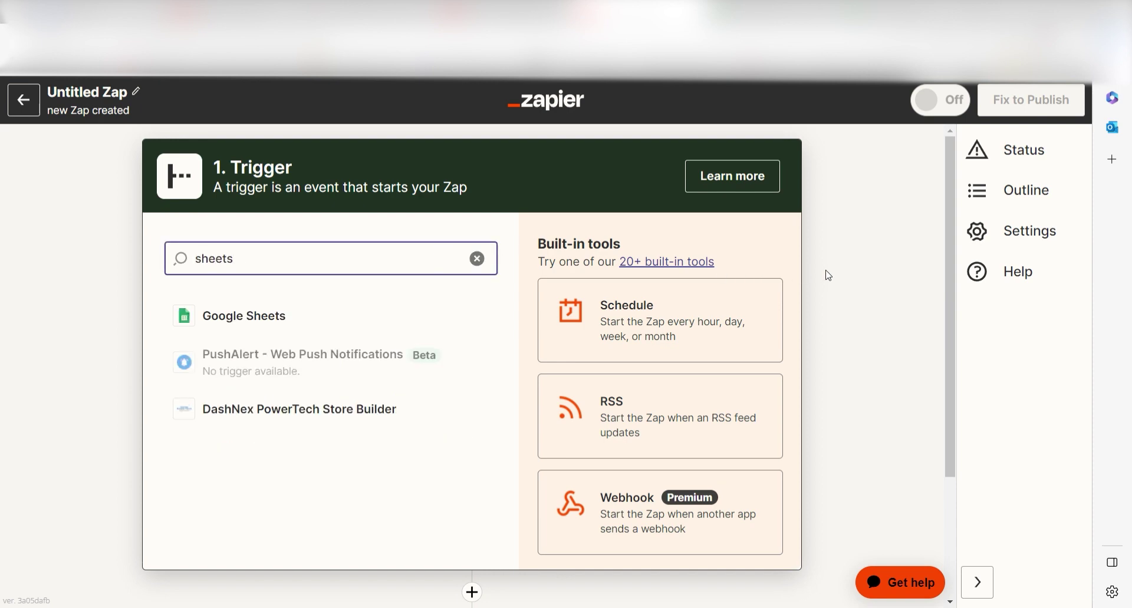
click(328, 313)
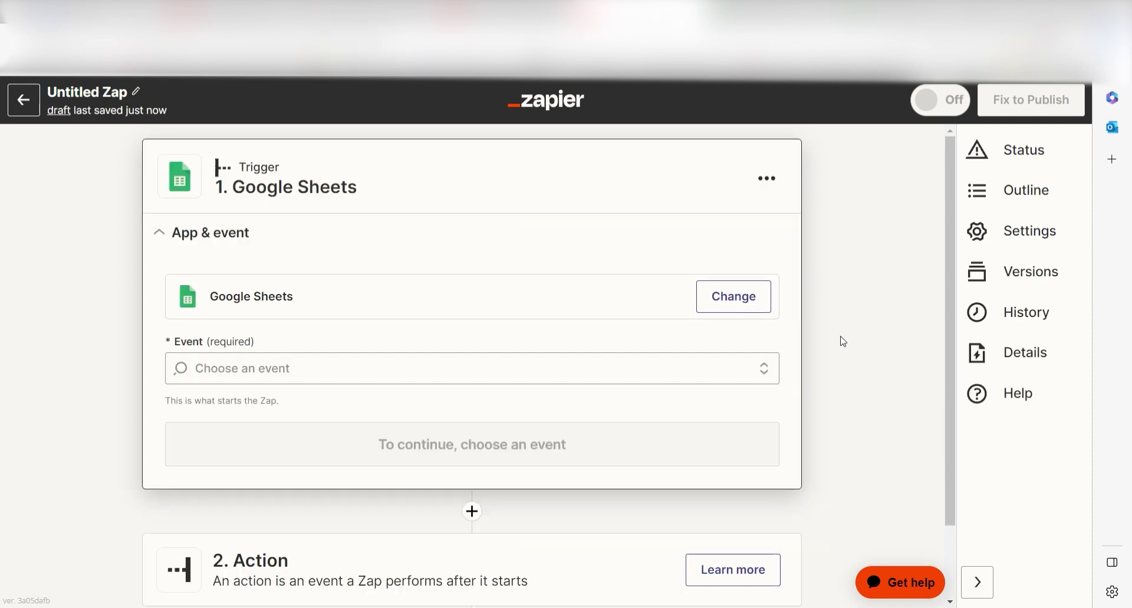
click(764, 368)
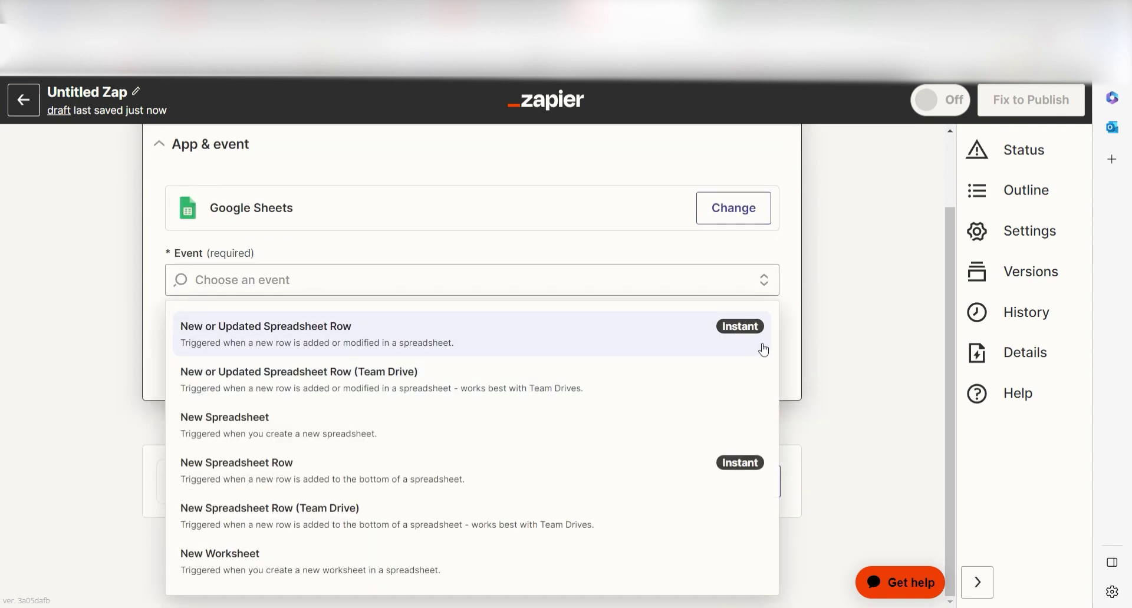
click(576, 467)
click(735, 357)
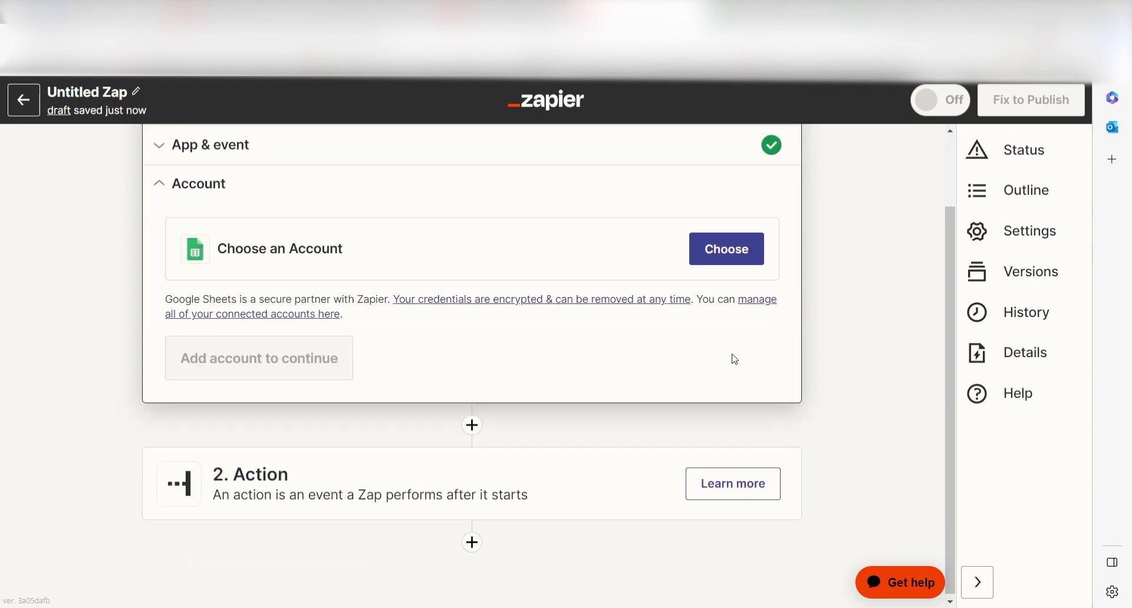
- Connect a Google account to the Sheets trigger by allowing Zapier access
click(746, 260)
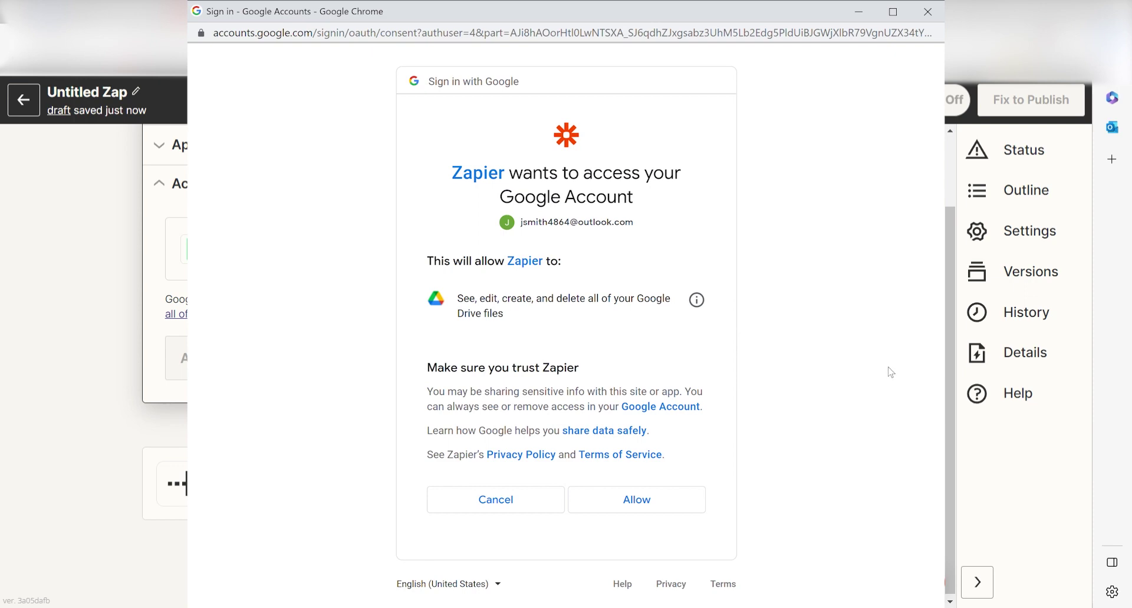
click(674, 489)
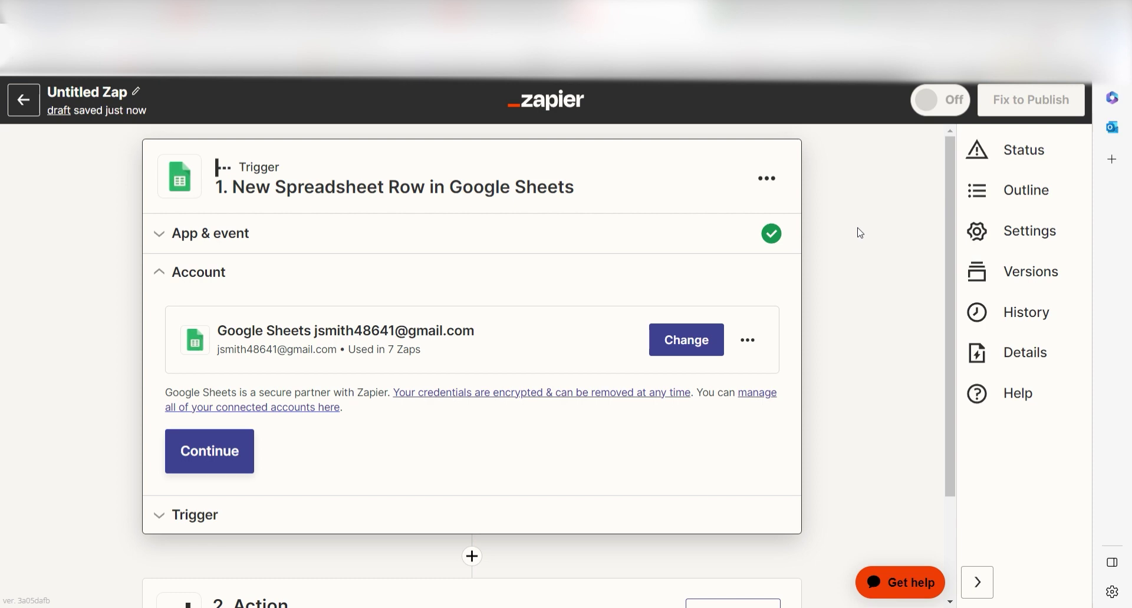
- Point the trigger at the 'GPT Topics list' spreadsheet, Sheet1, then test it to fetch a sample row
click(209, 451)
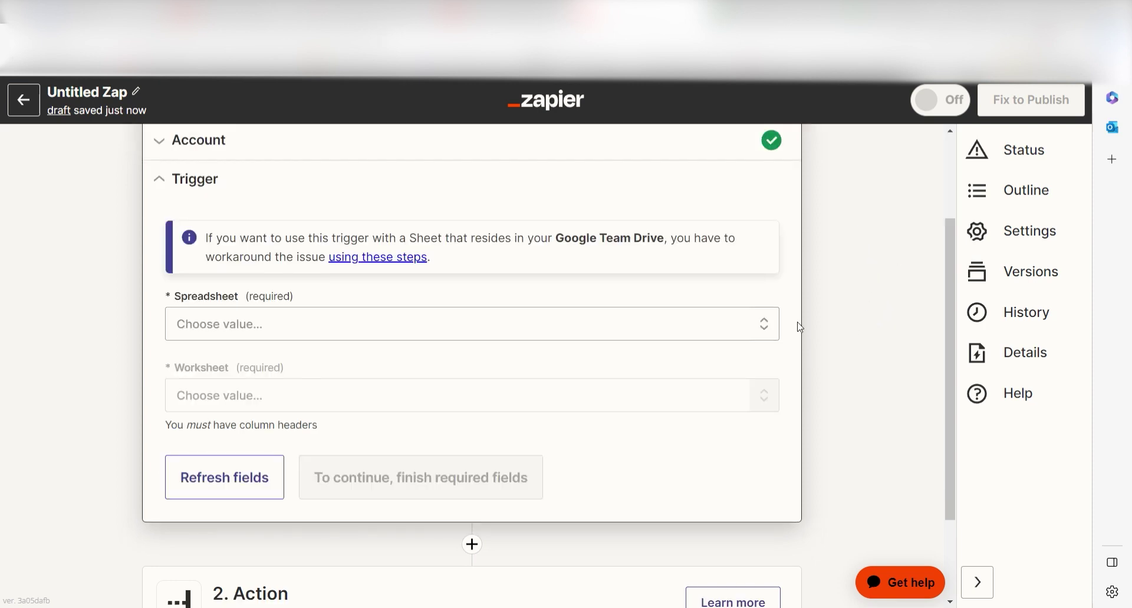
click(760, 325)
click(566, 481)
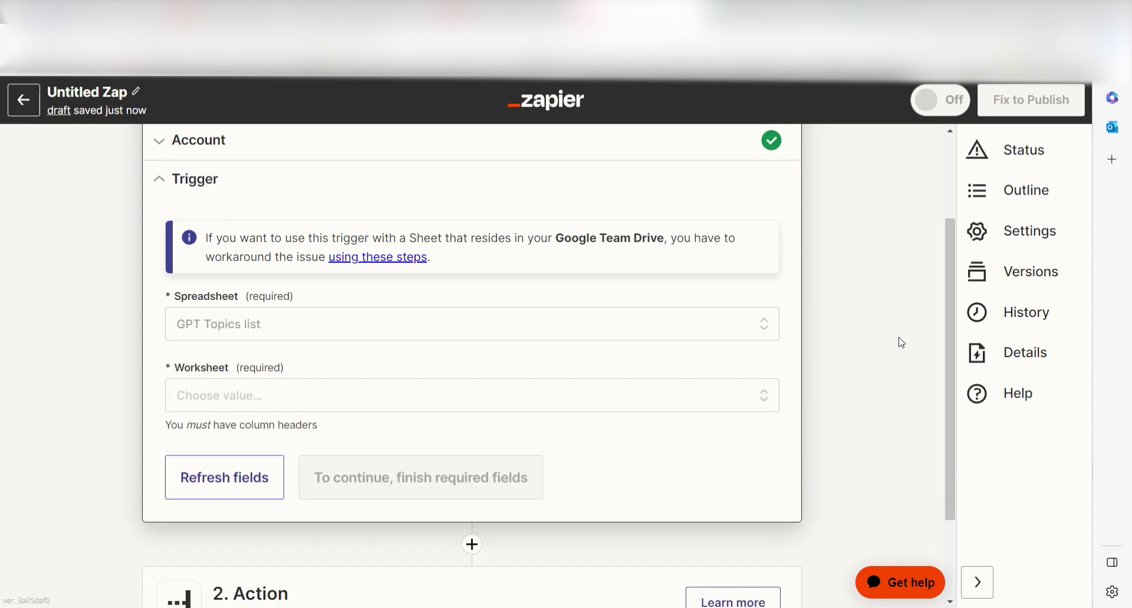
click(480, 395)
click(480, 557)
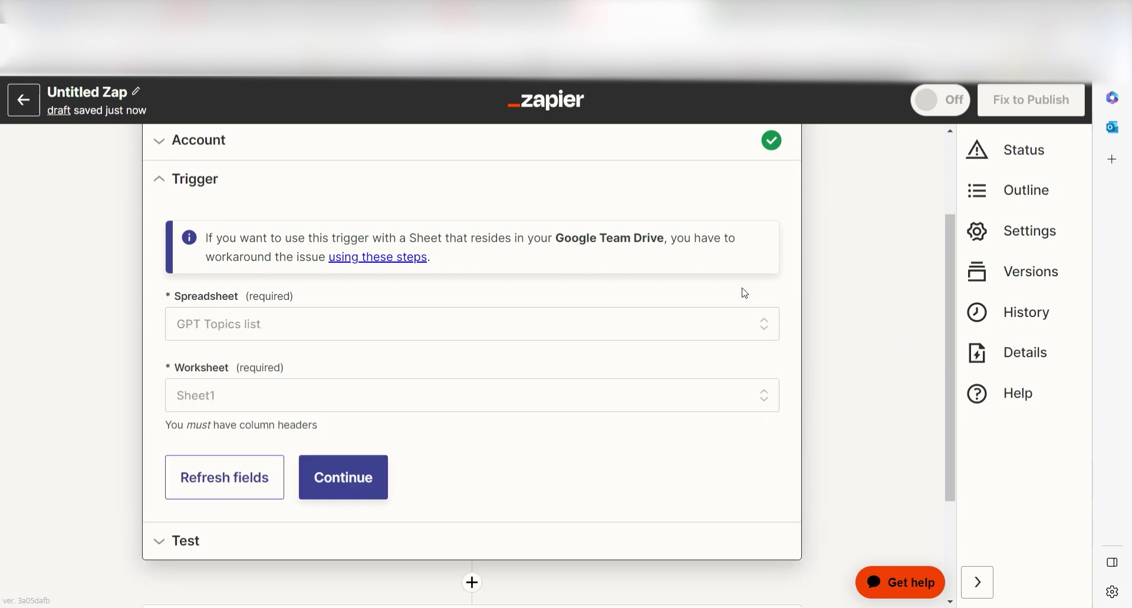
click(379, 476)
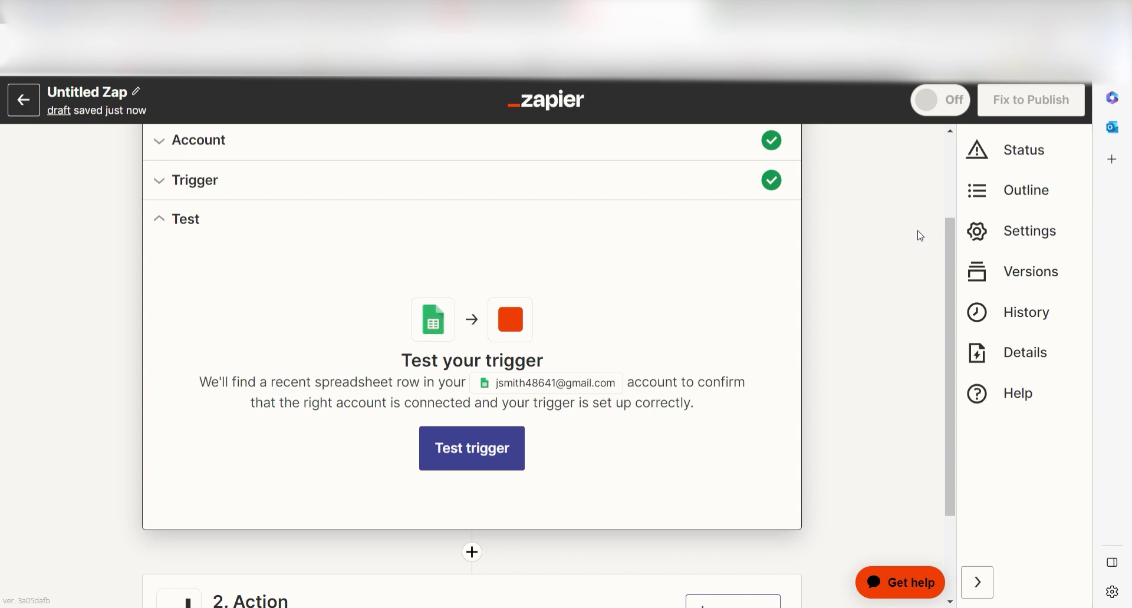
click(494, 456)
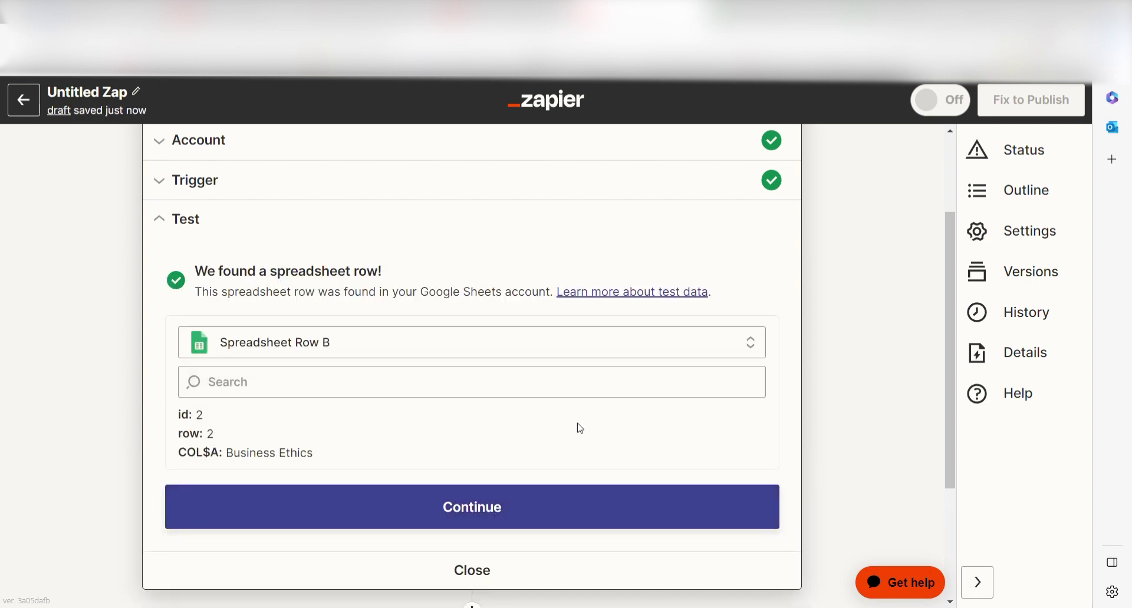
- Add an OpenAI action step with the Send Prompt event
click(581, 500)
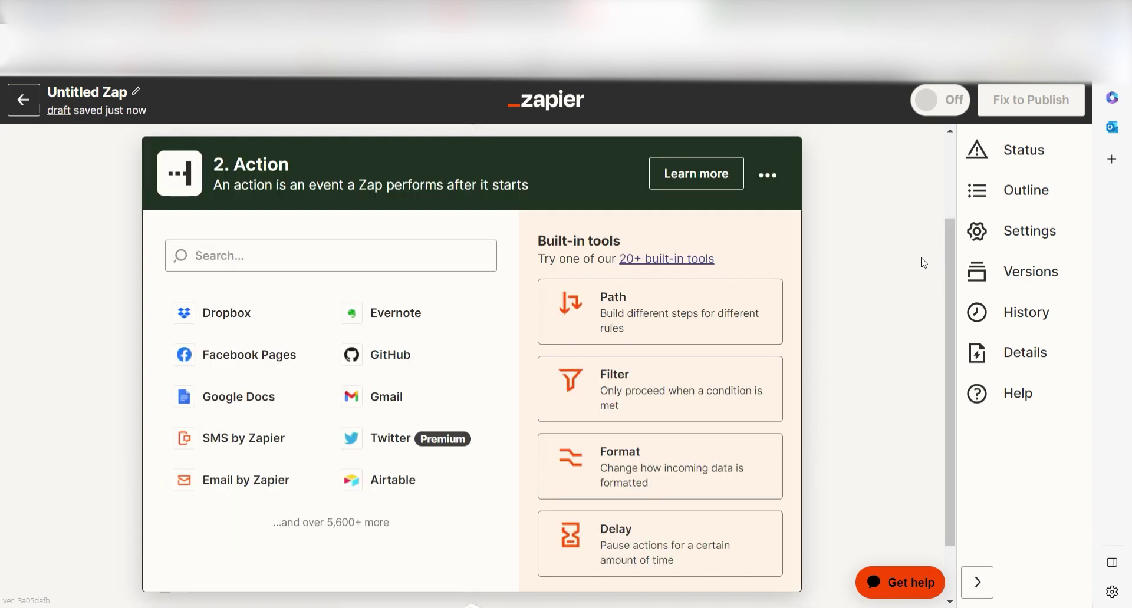
click(376, 261)
text(openai)
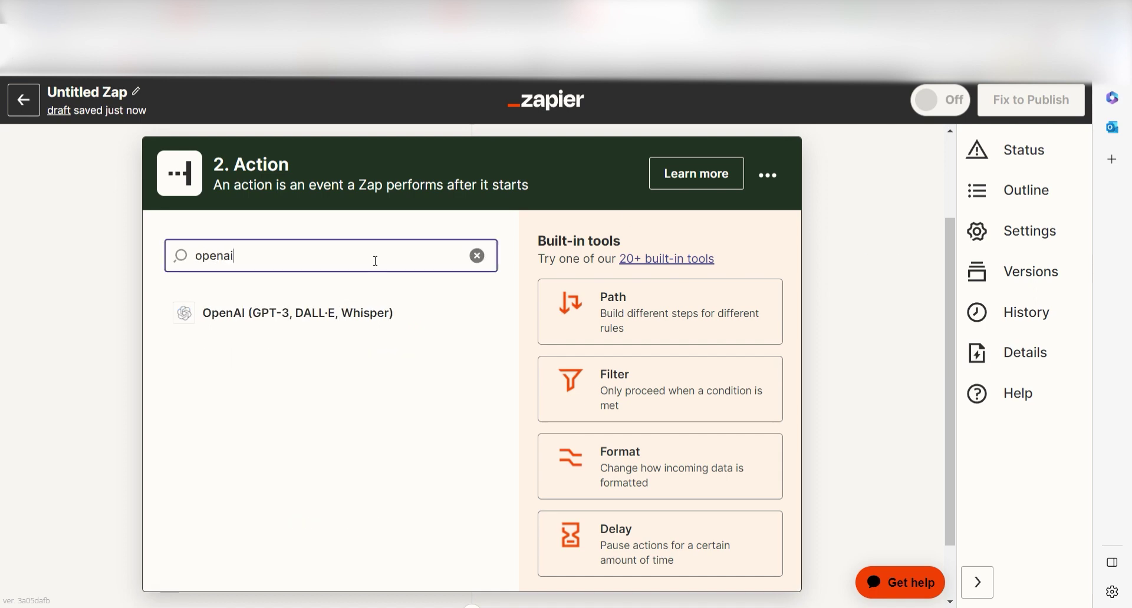
click(357, 313)
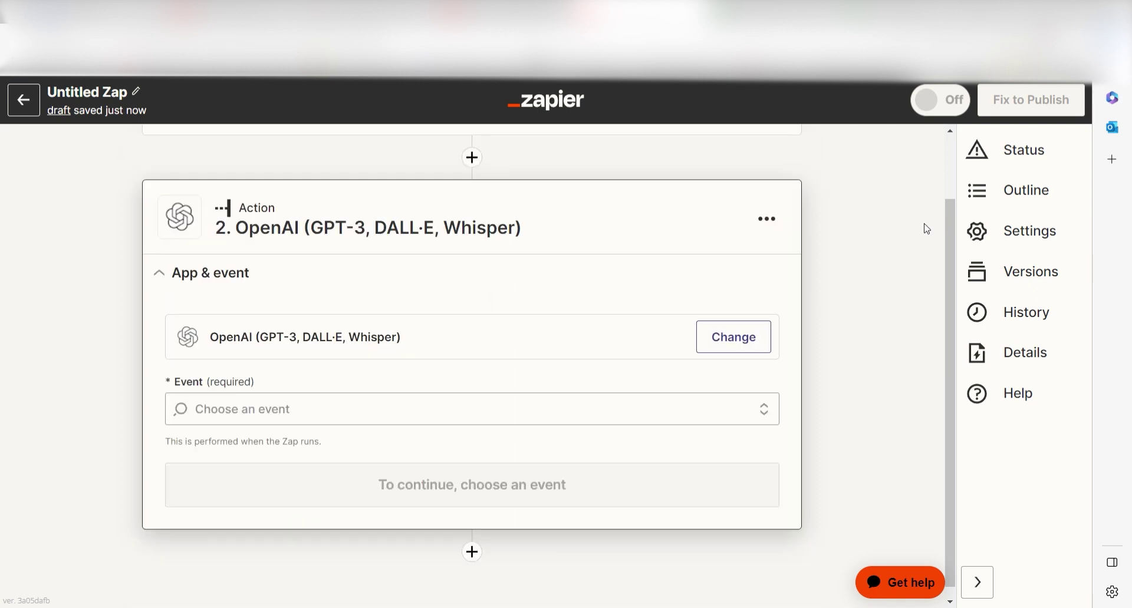
click(759, 407)
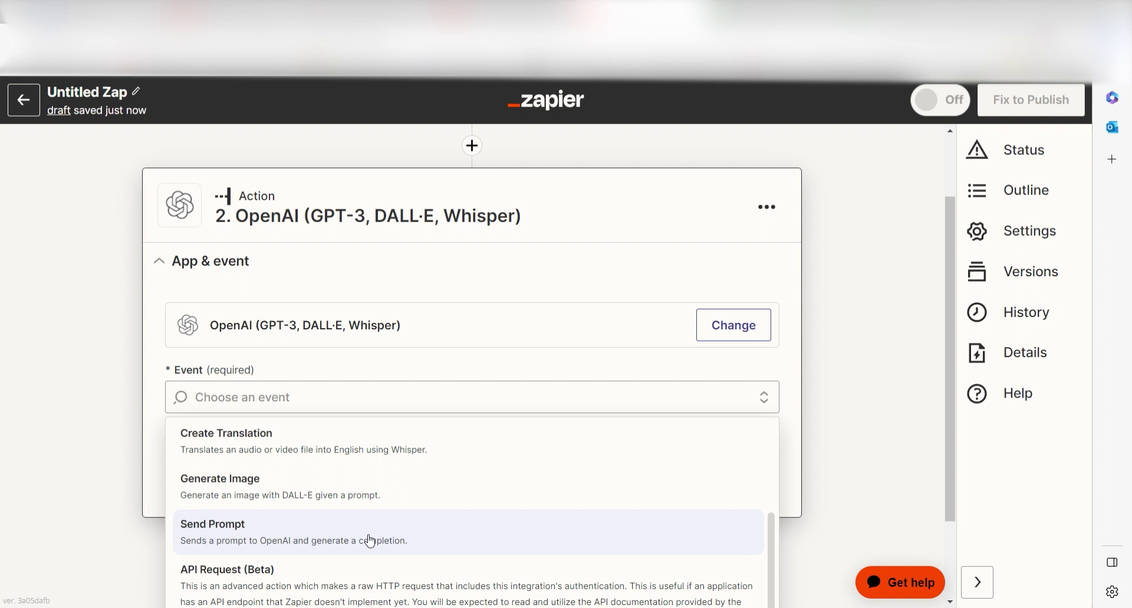
click(370, 541)
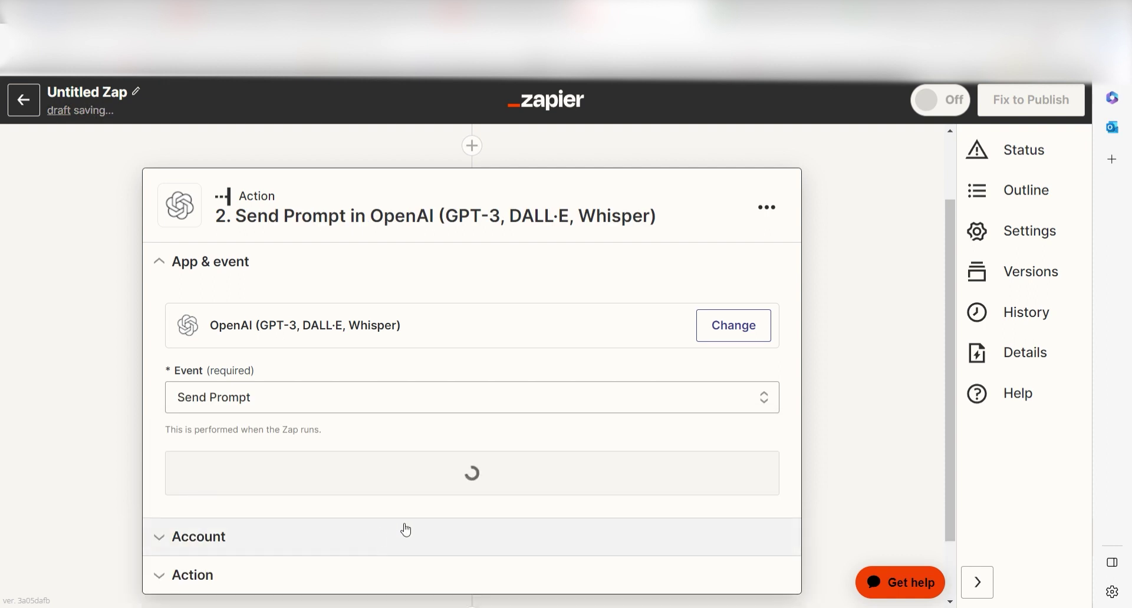
click(683, 471)
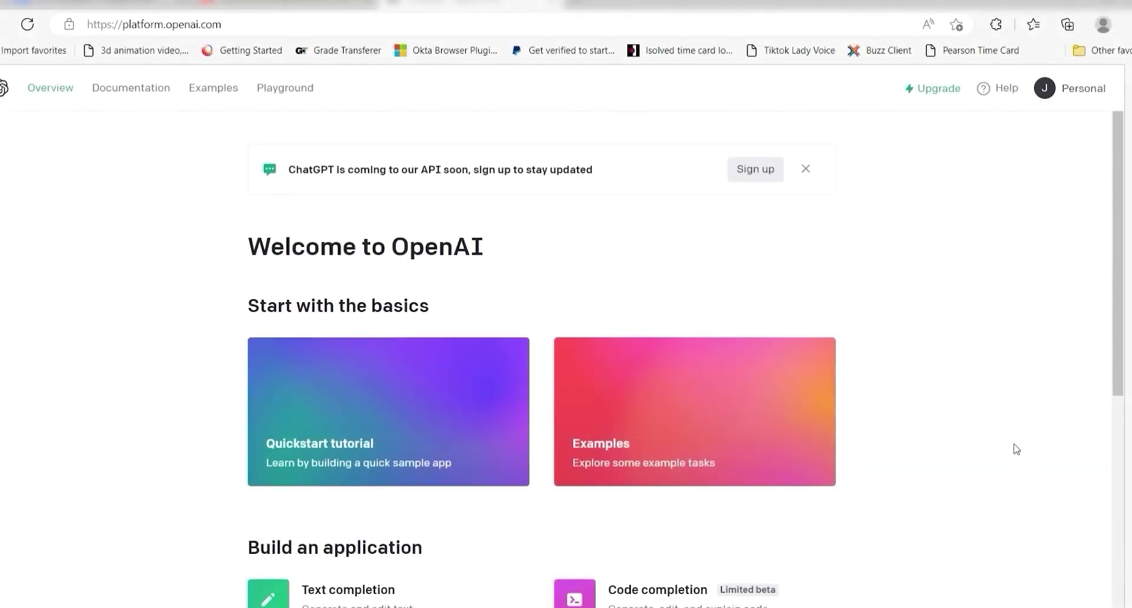
- Create a new secret key on the OpenAI API keys page and copy it
click(1082, 88)
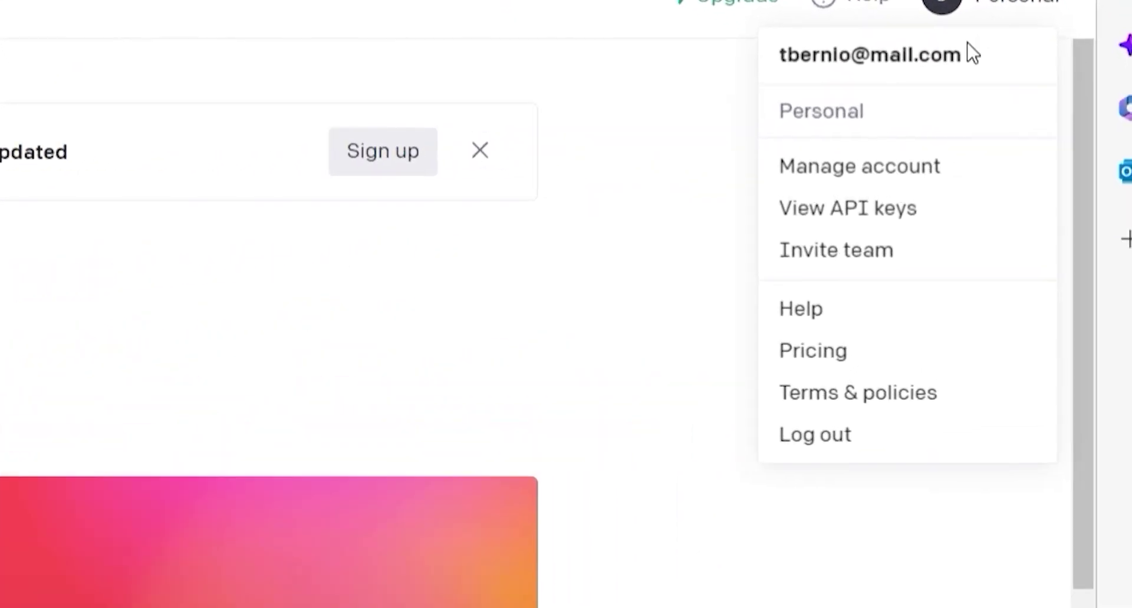
click(881, 214)
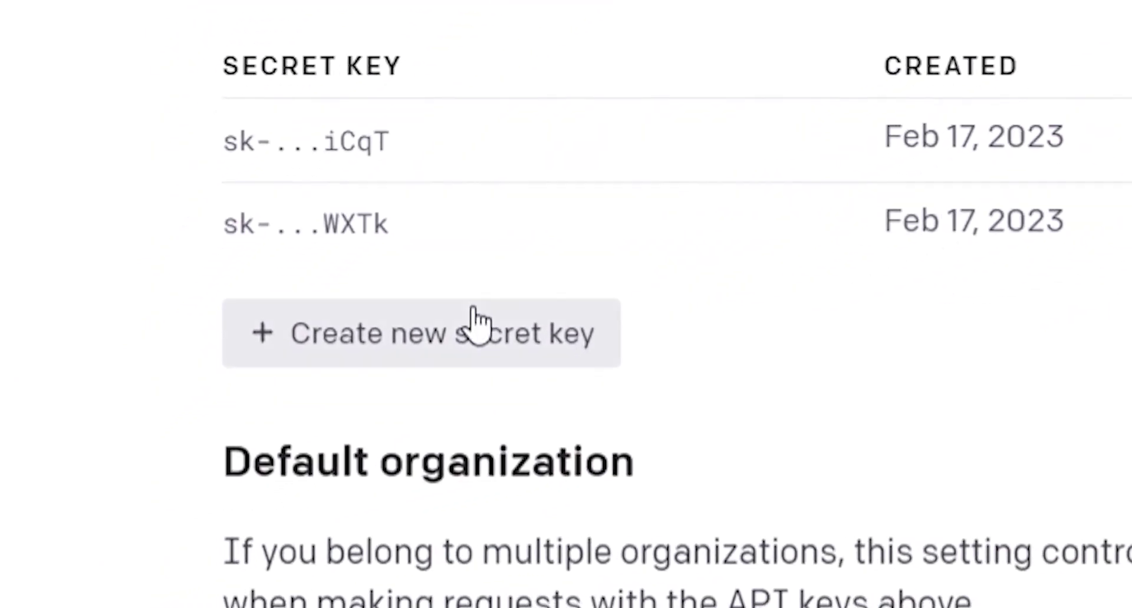
click(476, 321)
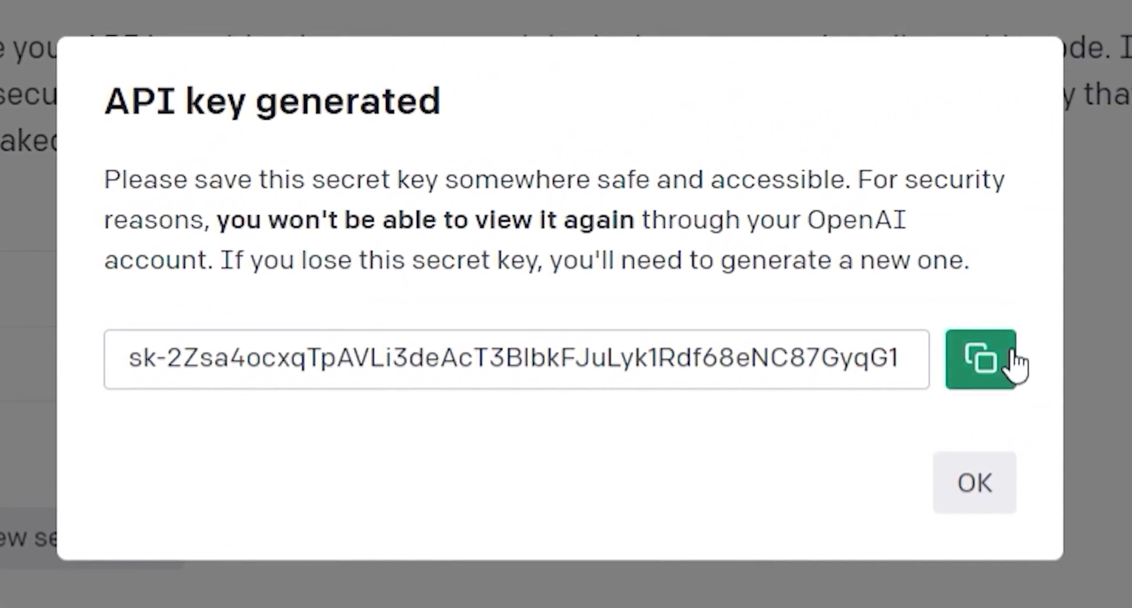
click(1004, 288)
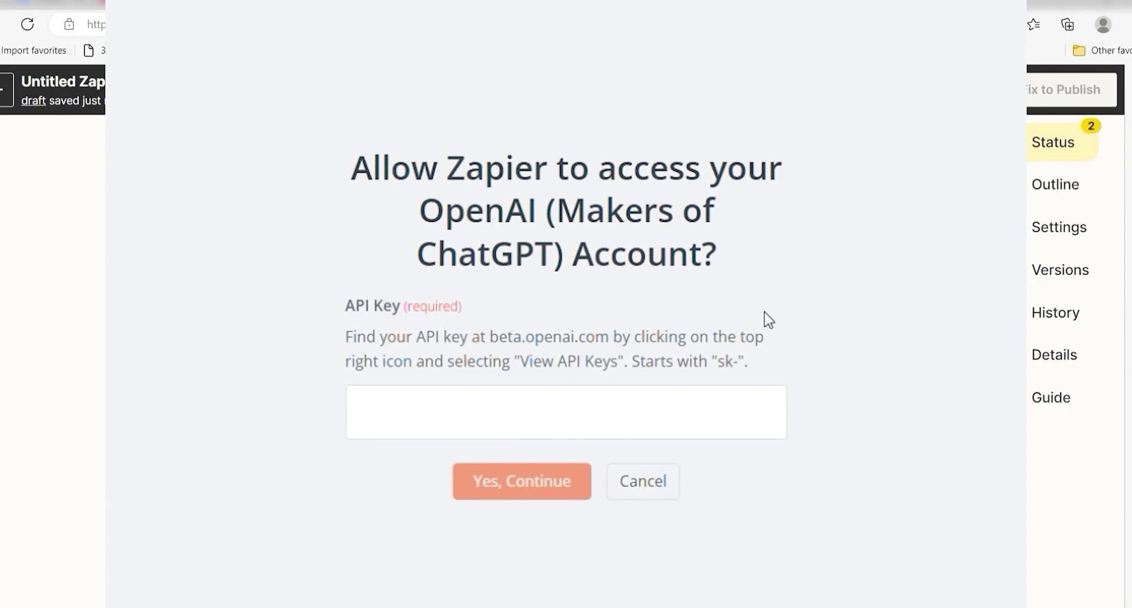
- Paste the copied API key to connect the OpenAI account and open the action settings
click(659, 421)
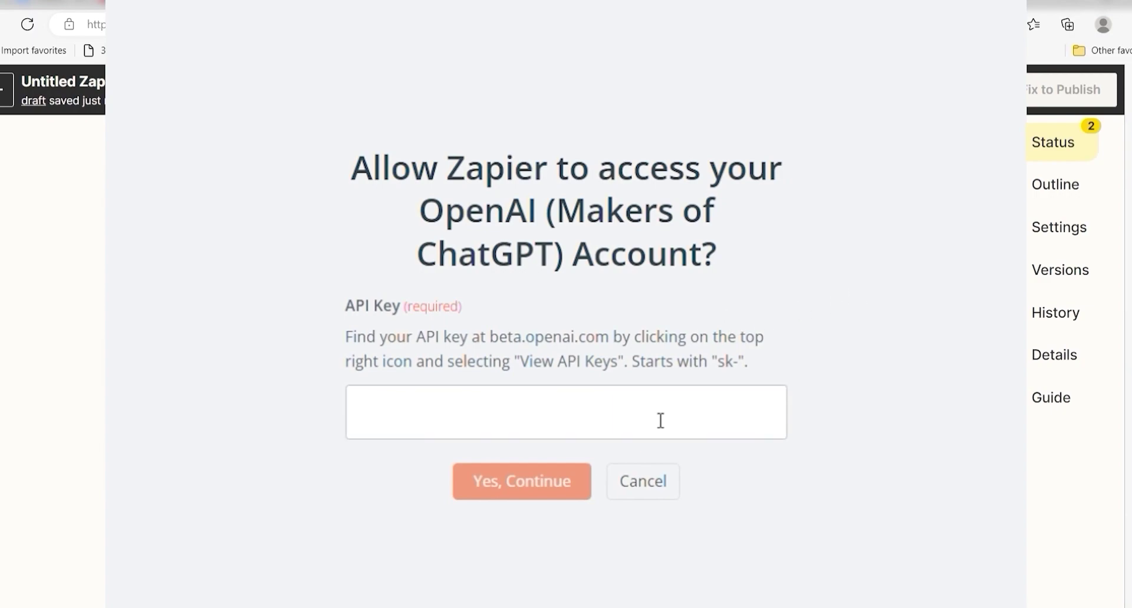
key(ctrl+v)
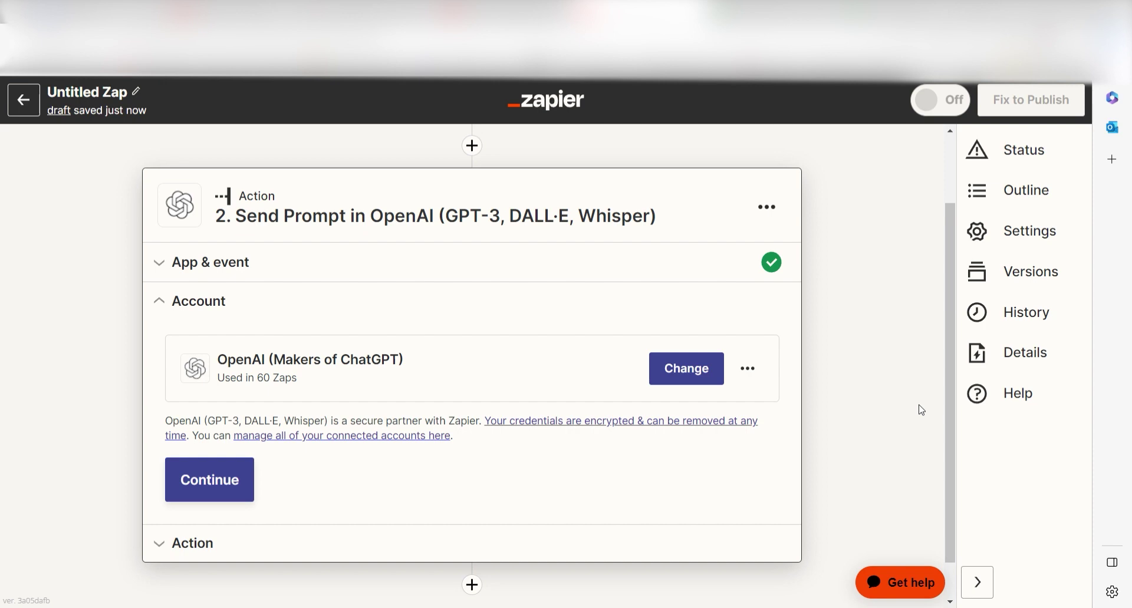
click(244, 493)
click(630, 333)
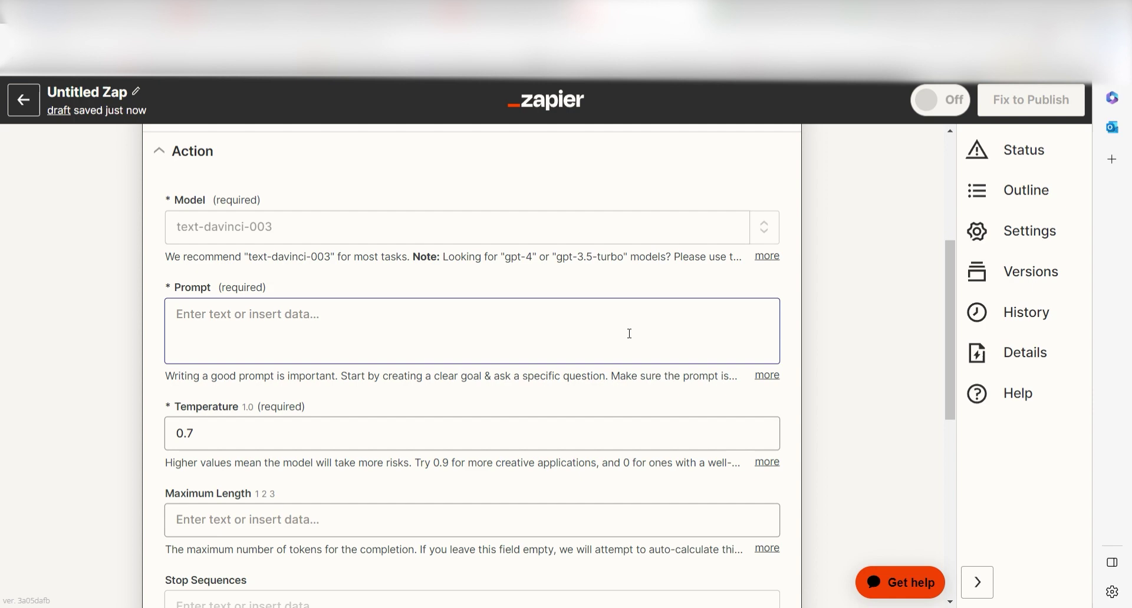
- Write the prompt 'generate topic ideas and a summary…based off of the subjects' plus the quoted Marketing field
click(542, 319)
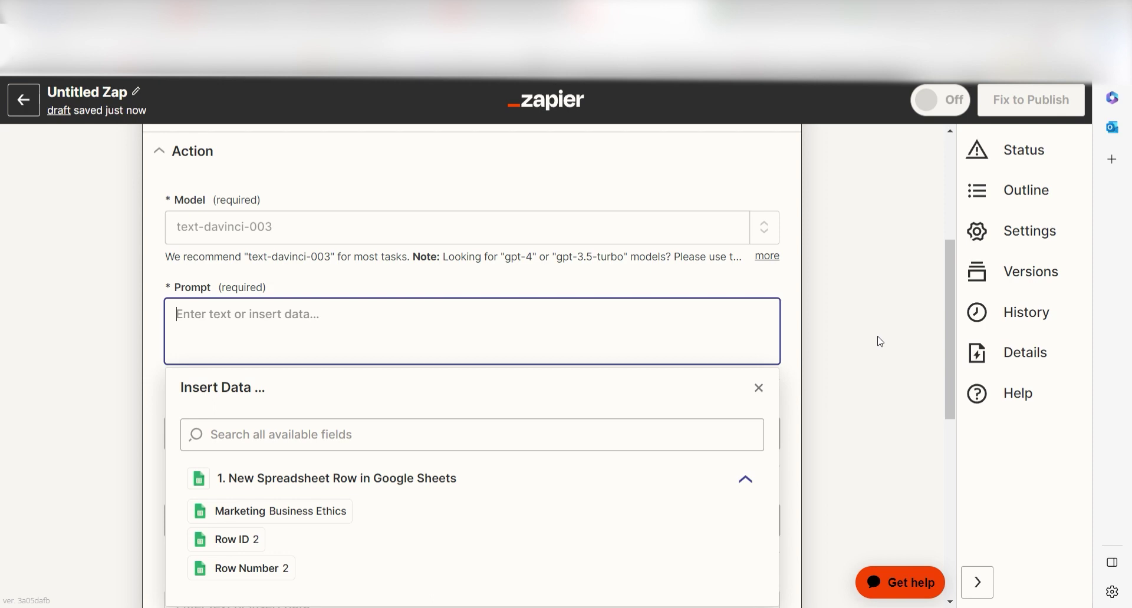
text(generate topic ideas and a summary of )
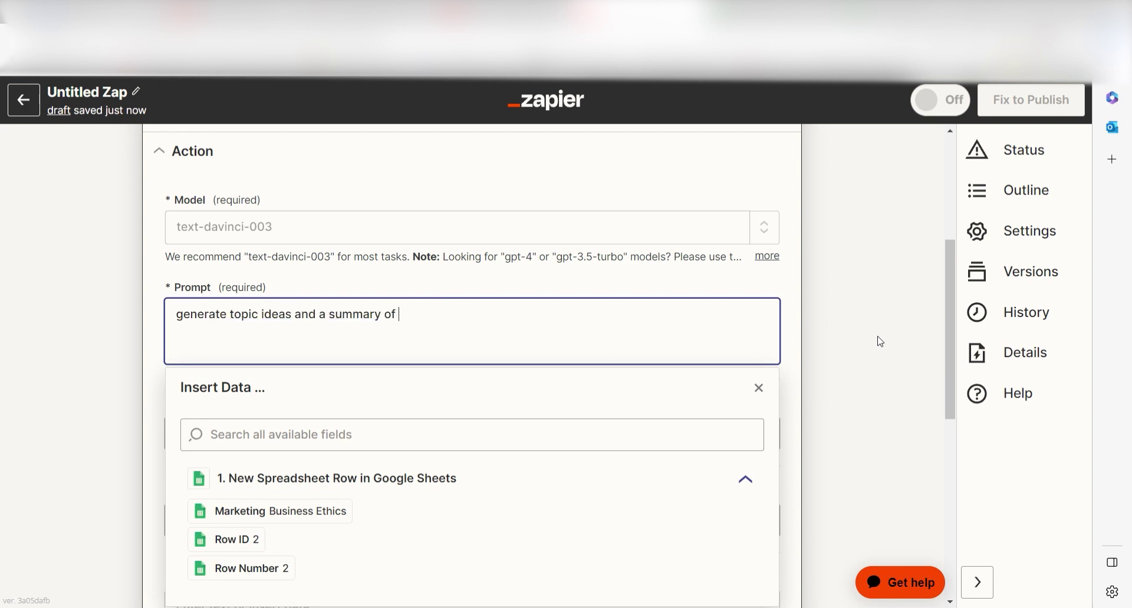
text(the topics you create based off of the subje)
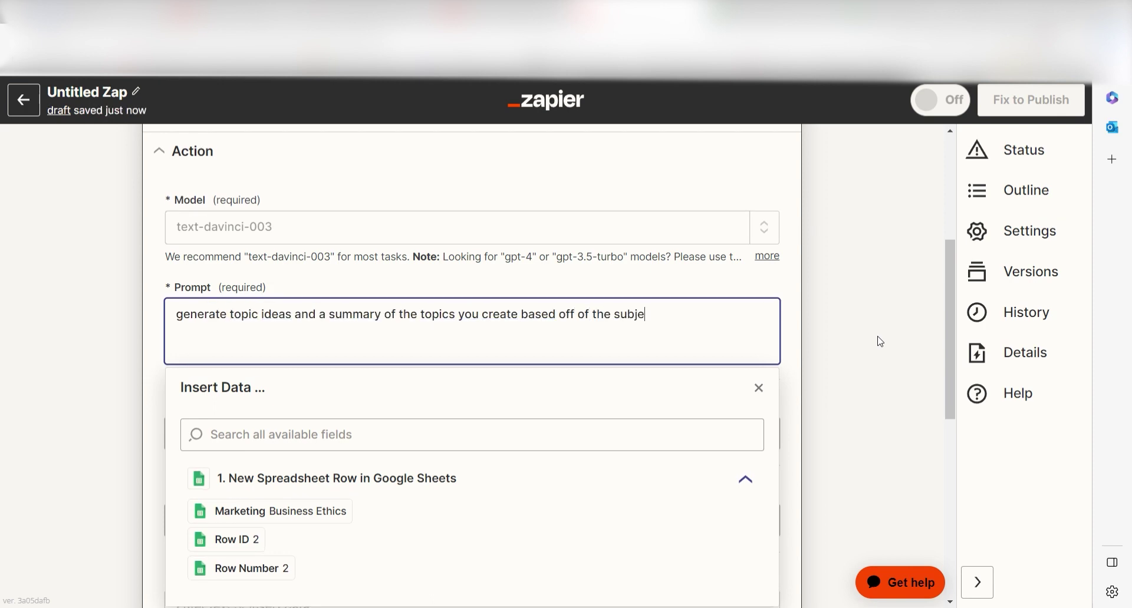
text(cts listed ")
click(320, 515)
text(")
key(Tab)
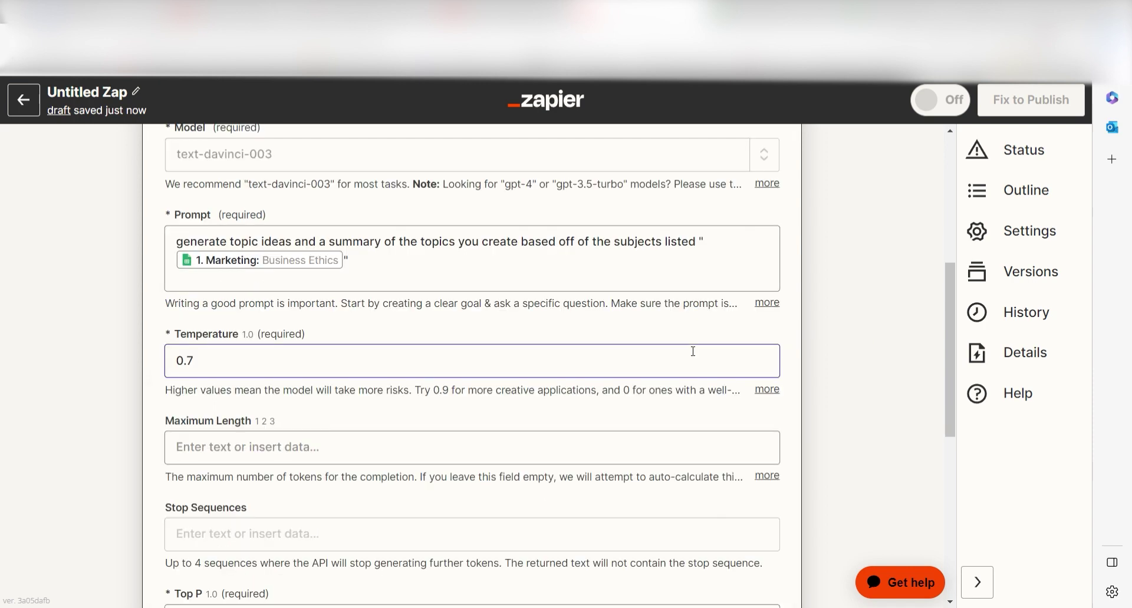
scroll(692, 351, down, 7)
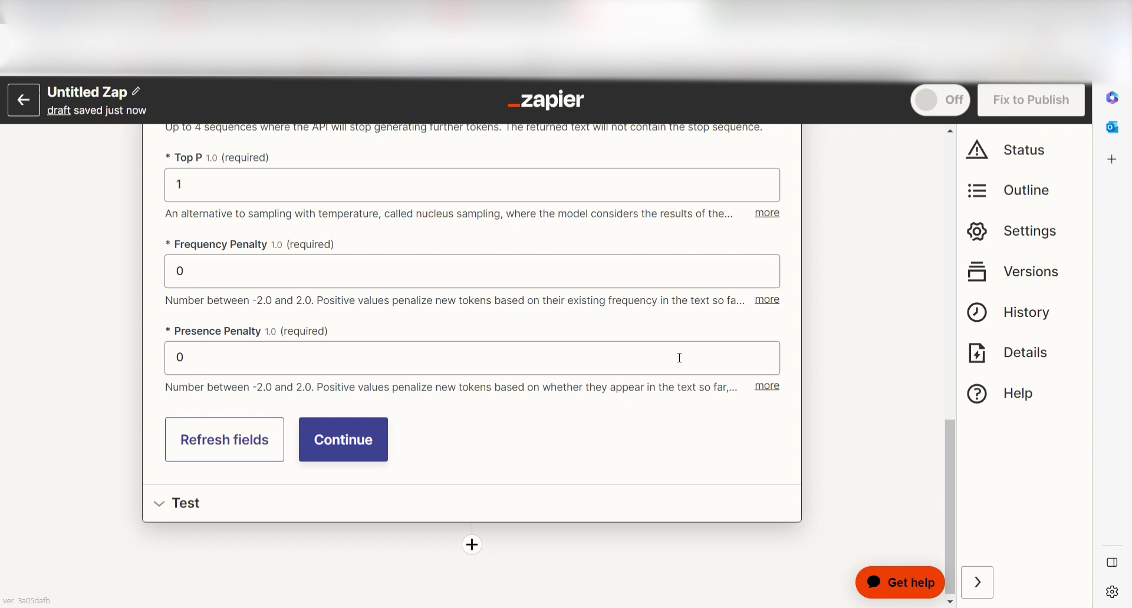
click(365, 444)
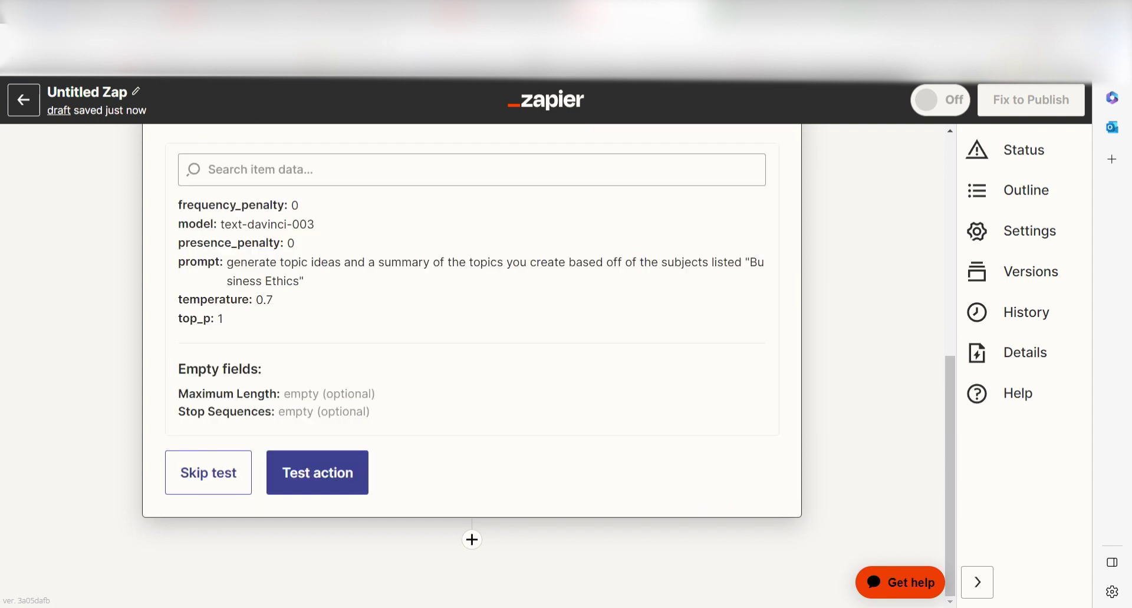
- Test the OpenAI step, then add a WordPress step with the Create Post event
click(320, 543)
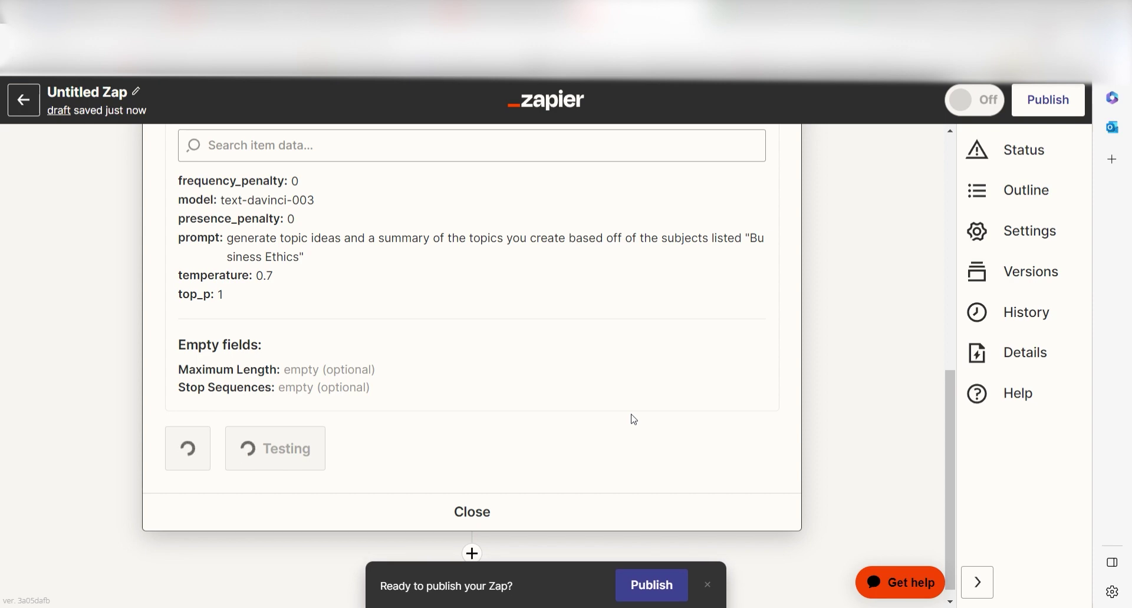
click(471, 538)
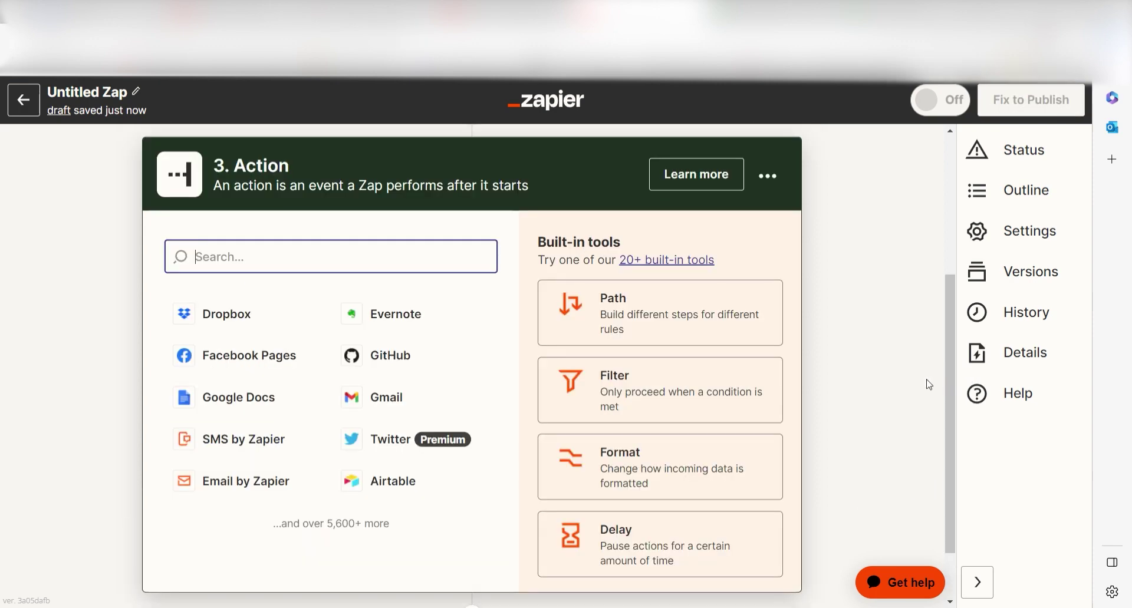
text(wordpress)
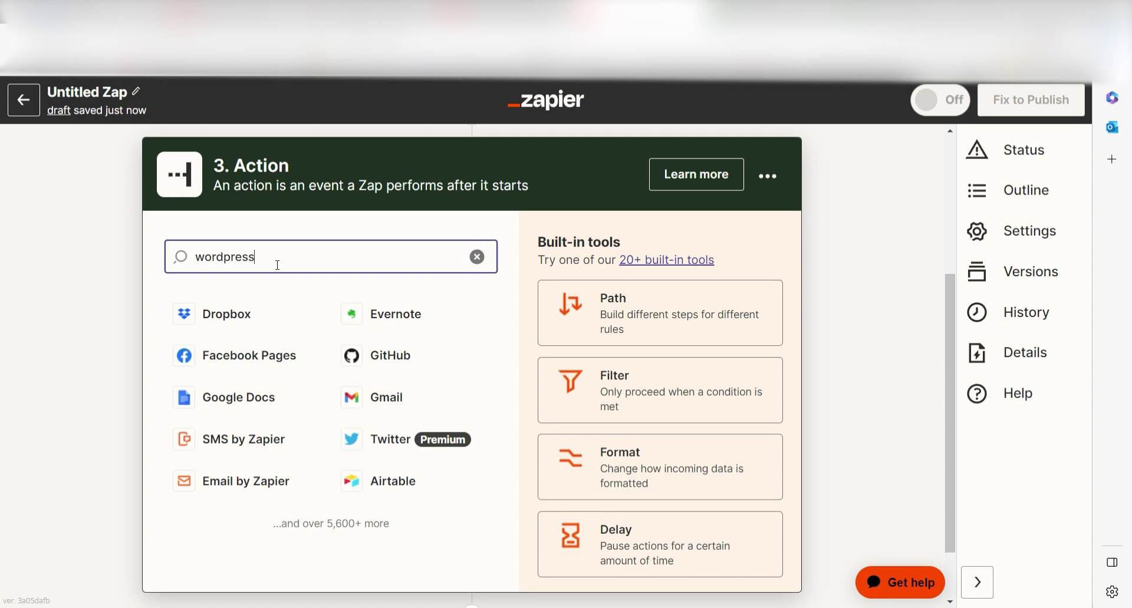
click(263, 313)
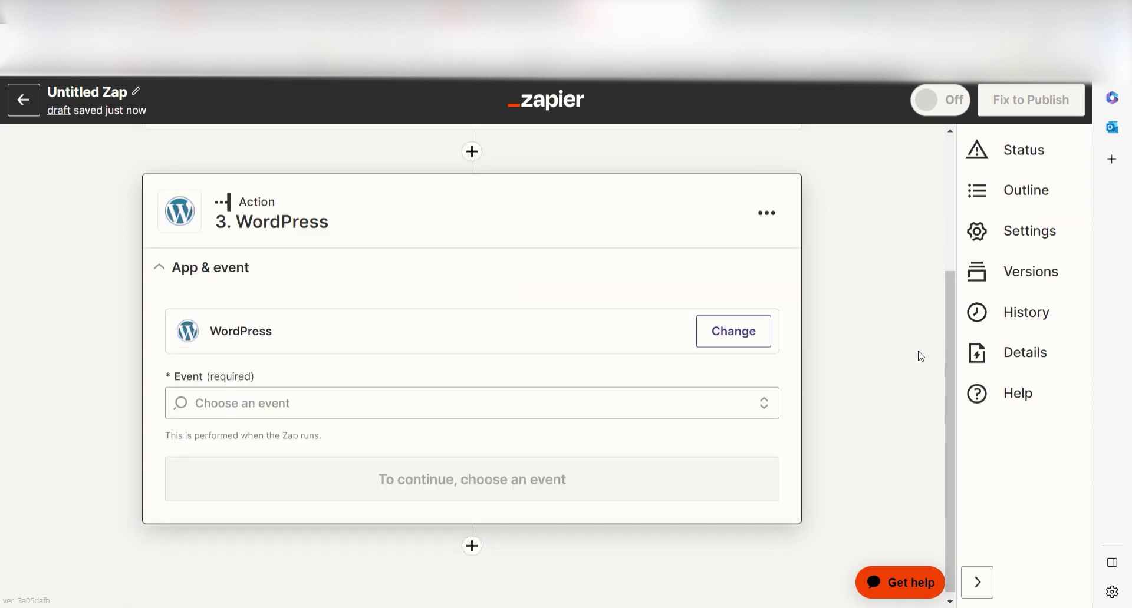
click(643, 404)
click(632, 356)
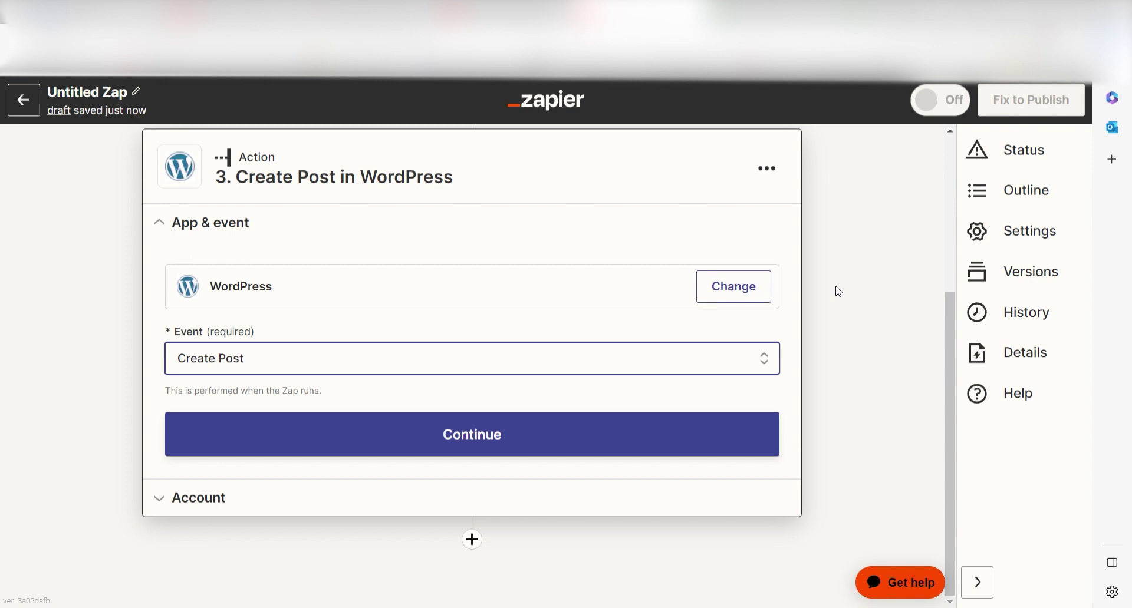
click(732, 438)
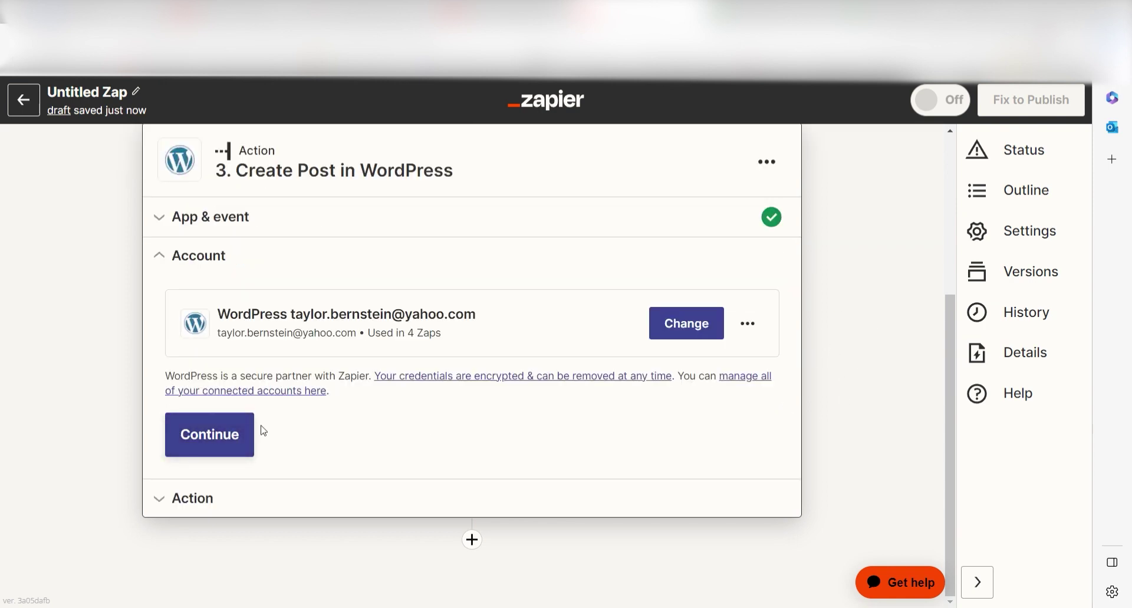
- Set the WordPress post type to Pages and the title to 'Topic Summary'
click(248, 434)
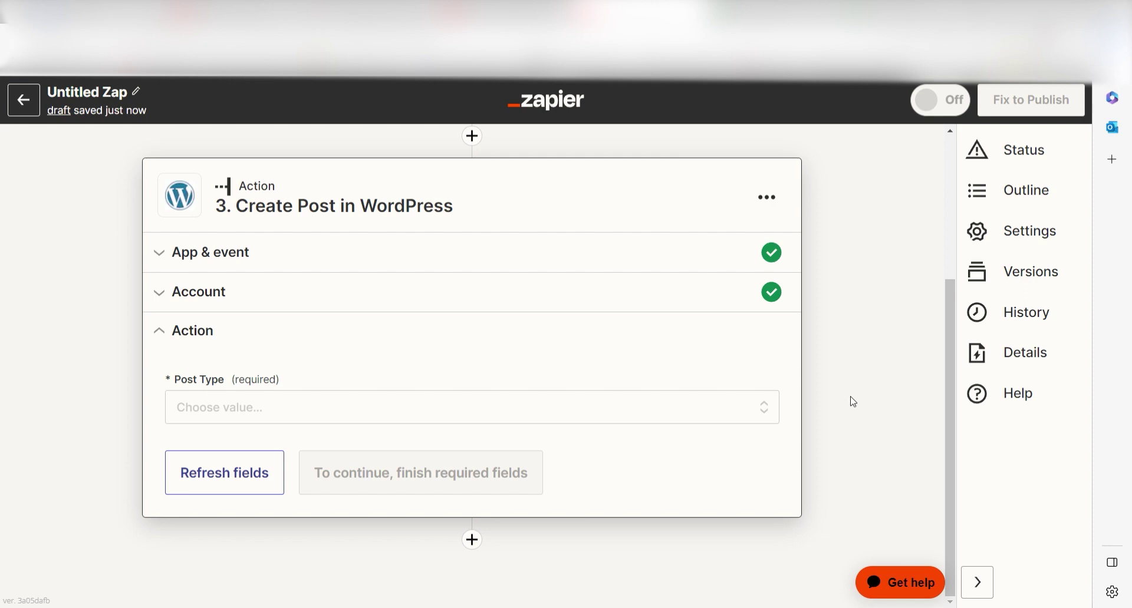
click(678, 408)
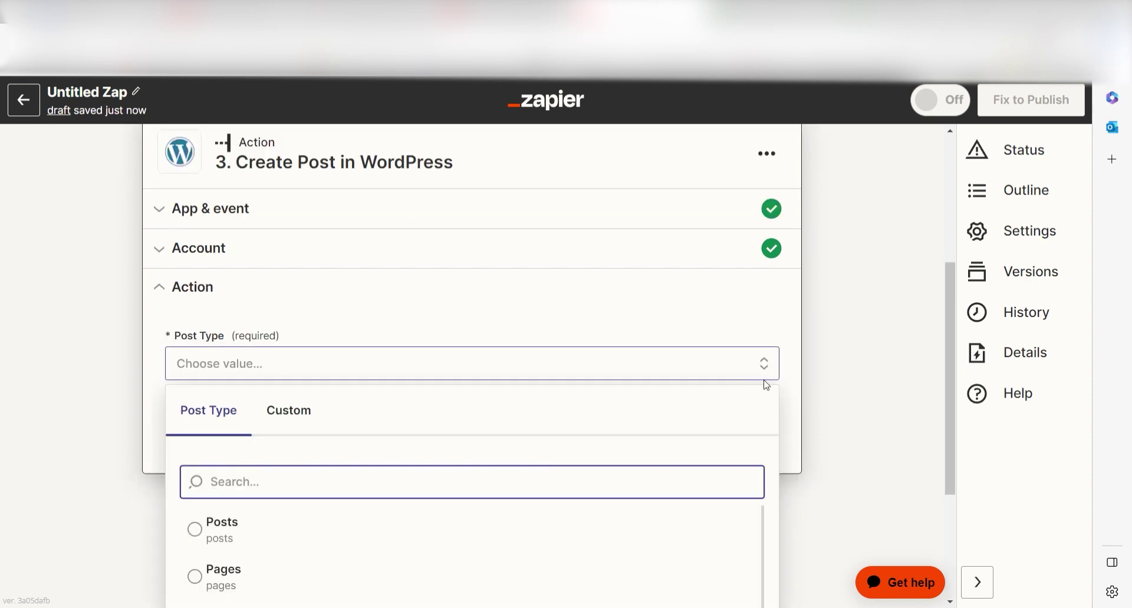
click(327, 583)
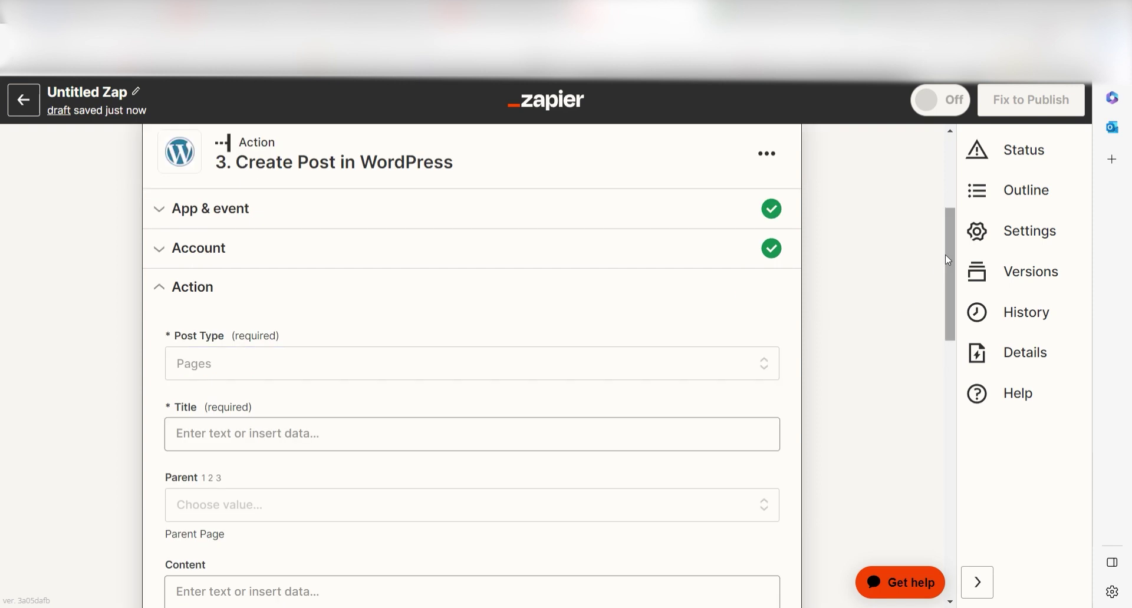
drag(946, 254, 950, 291)
click(571, 310)
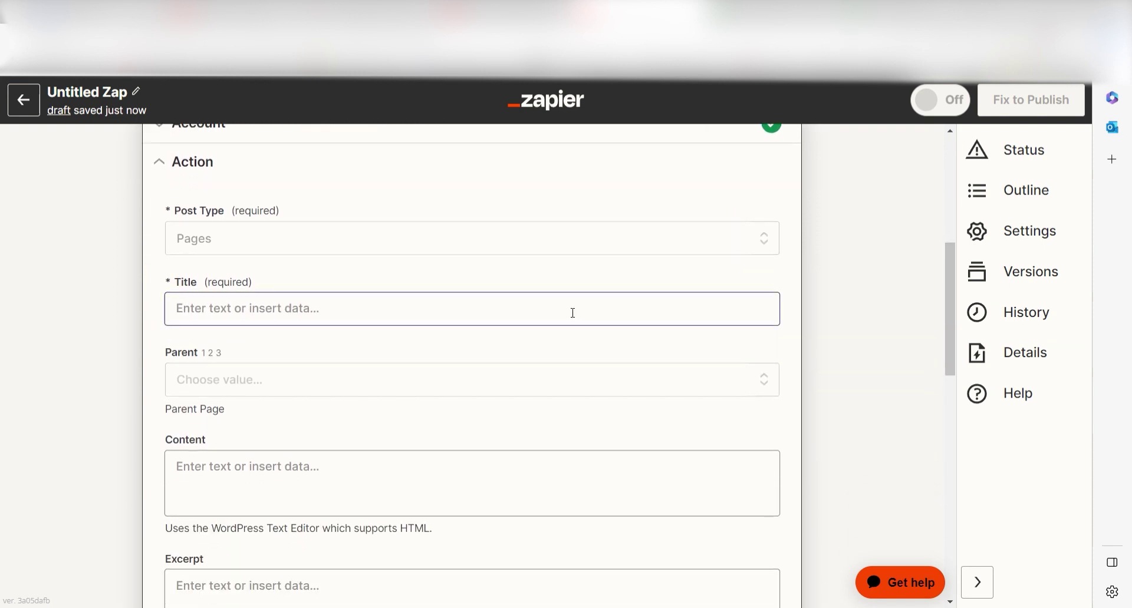
text(Topic Summary)
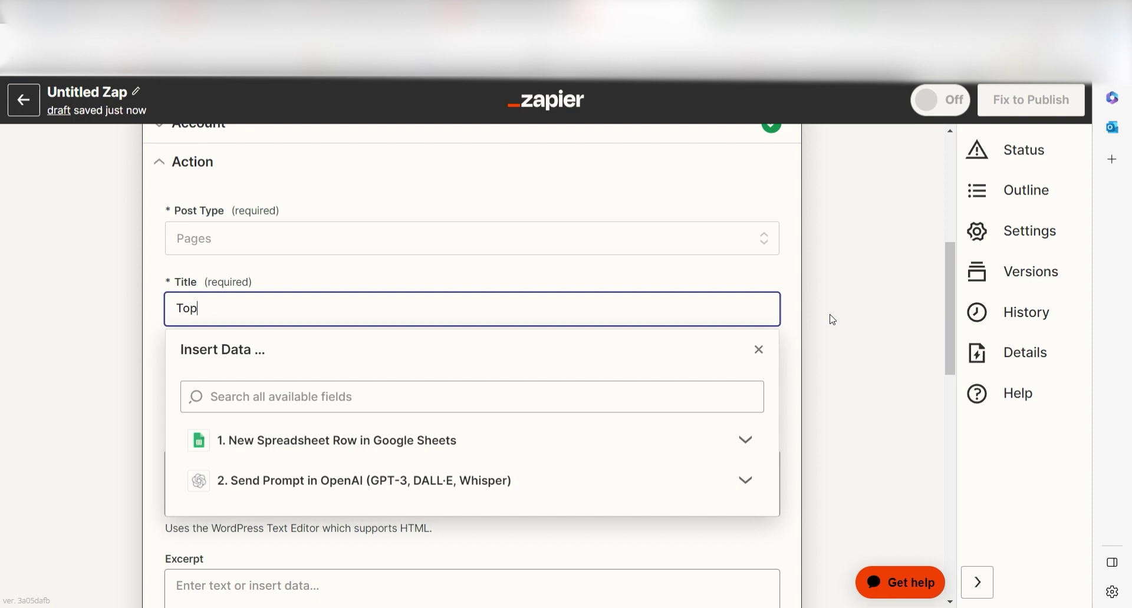
click(833, 321)
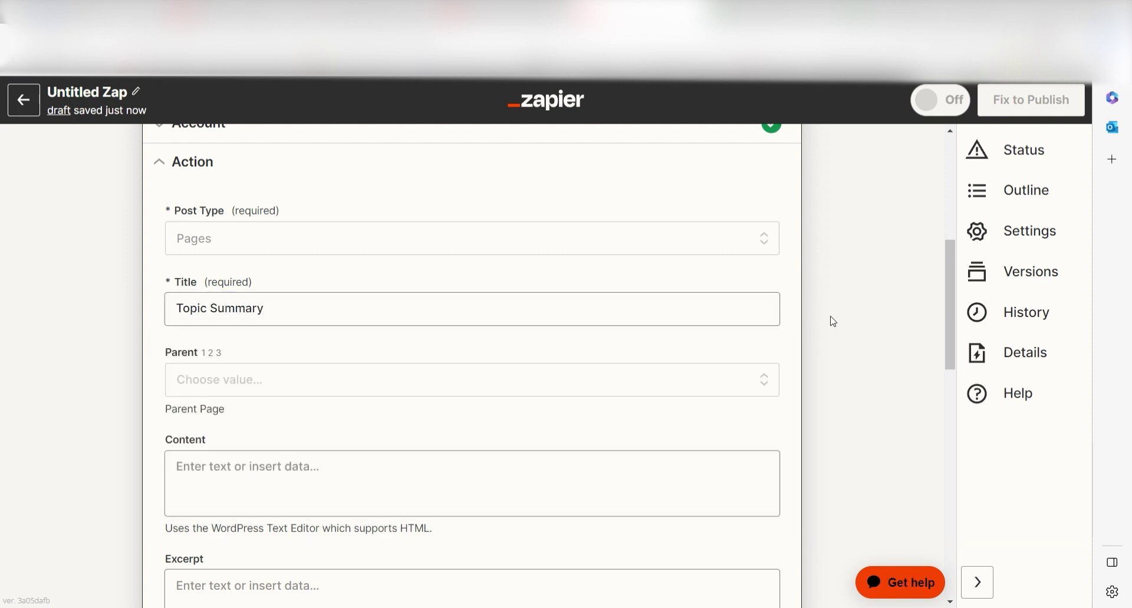
scroll(831, 318, down, 3)
- Fill the page content with the OpenAI Response field and continue to testing
click(318, 330)
click(355, 523)
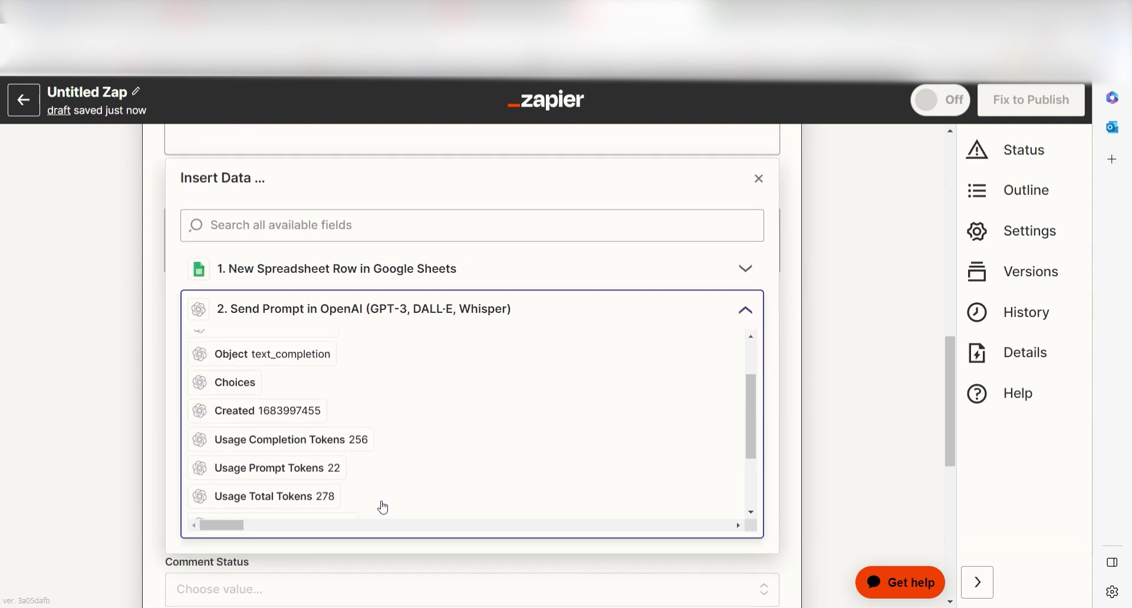
scroll(383, 507, down, 3)
click(303, 500)
click(106, 401)
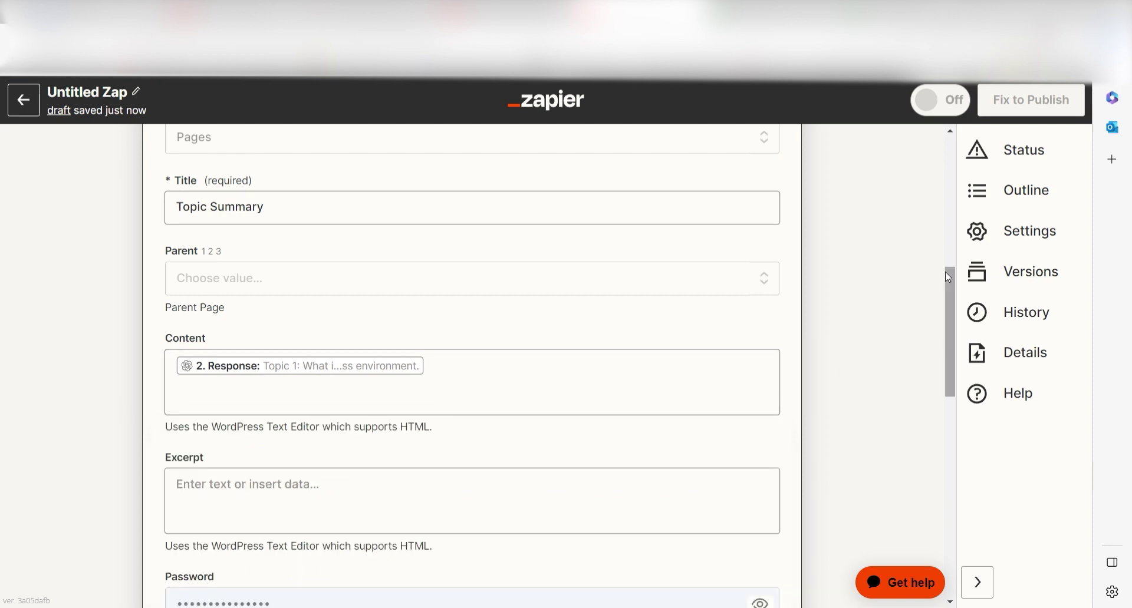
scroll(882, 330, down, 10)
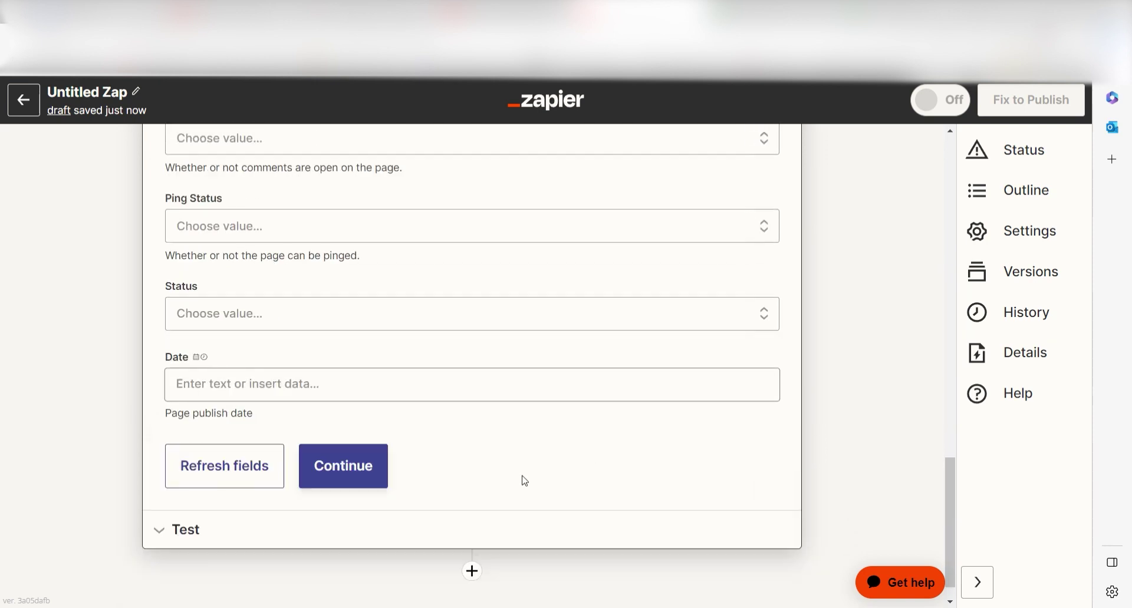
click(318, 467)
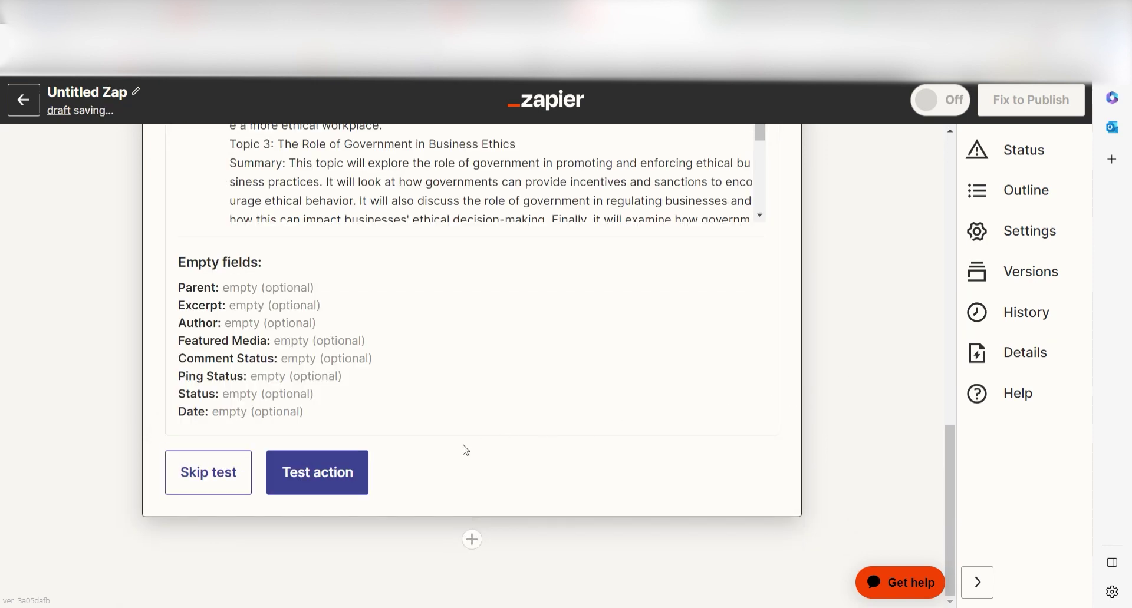
- Run the WordPress step test to create the Topic Summary page
click(309, 472)
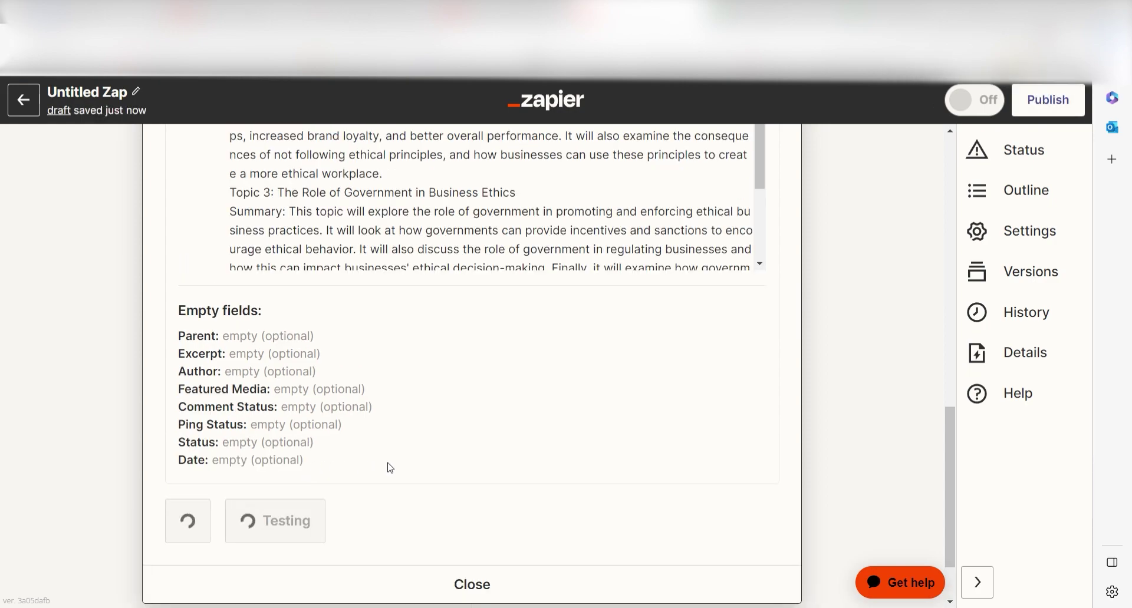